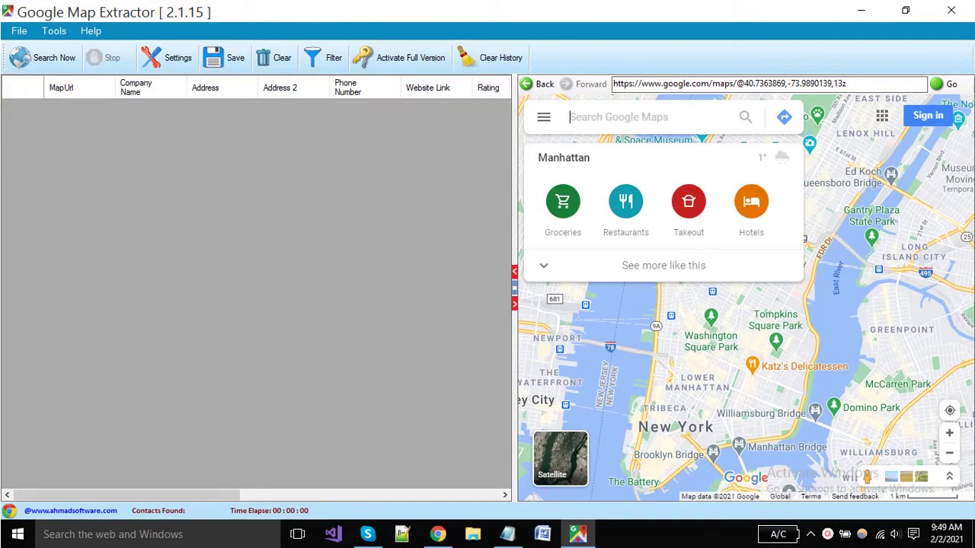
Search the map for restaurants in New York, NY, USA
type("res")
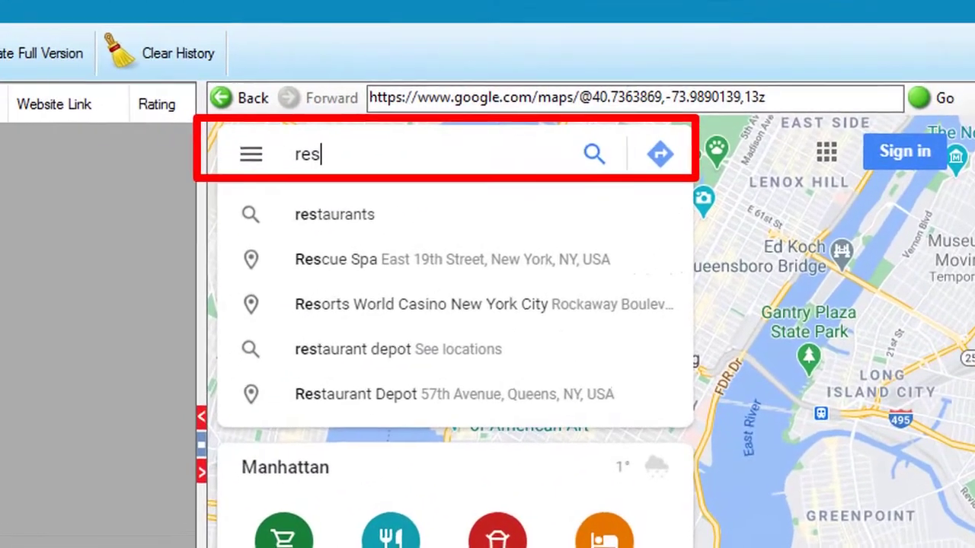
key("Down")
key("Return")
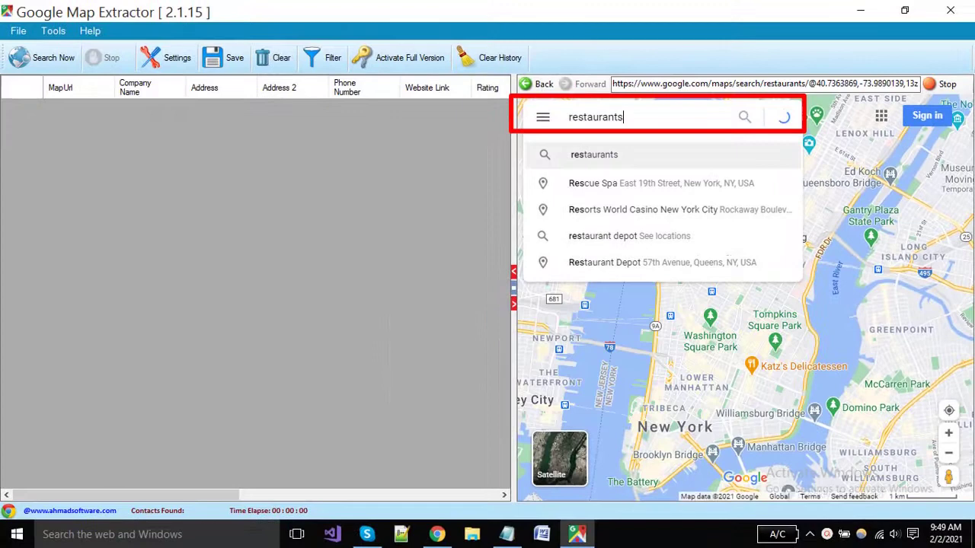
type("in new")
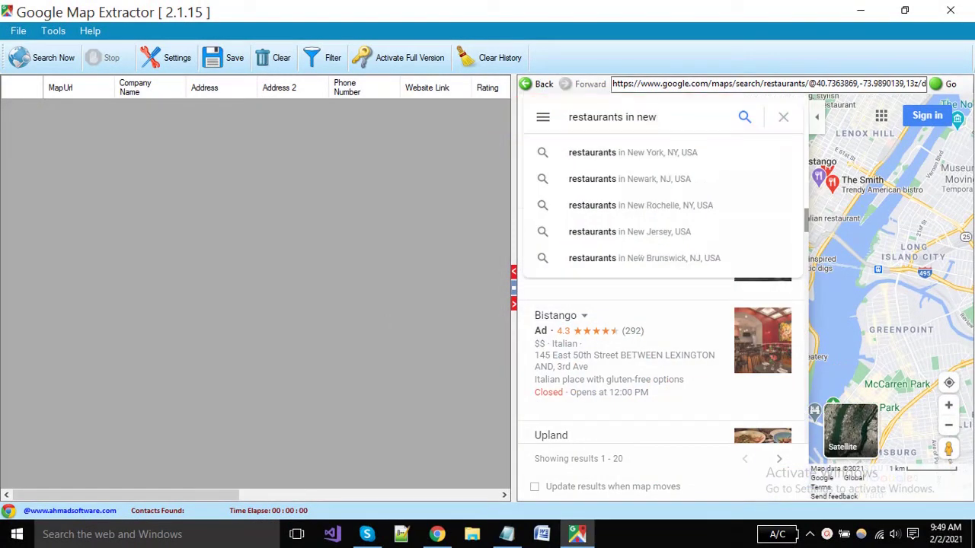
key("Down")
key("Return")
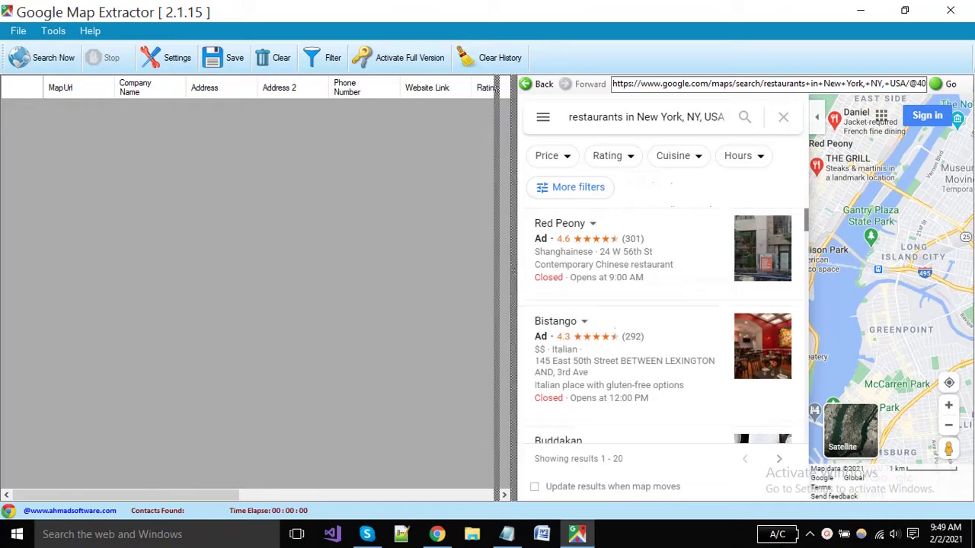
Widen the map browser pane and look through the restaurant results
left_click_drag(496, 88, 366, 88)
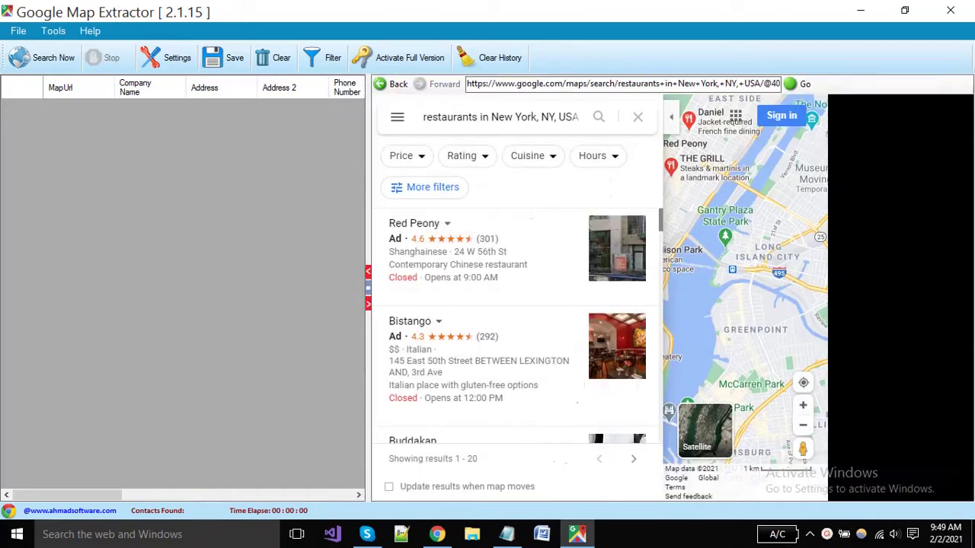
scroll(518, 327, "down", 10)
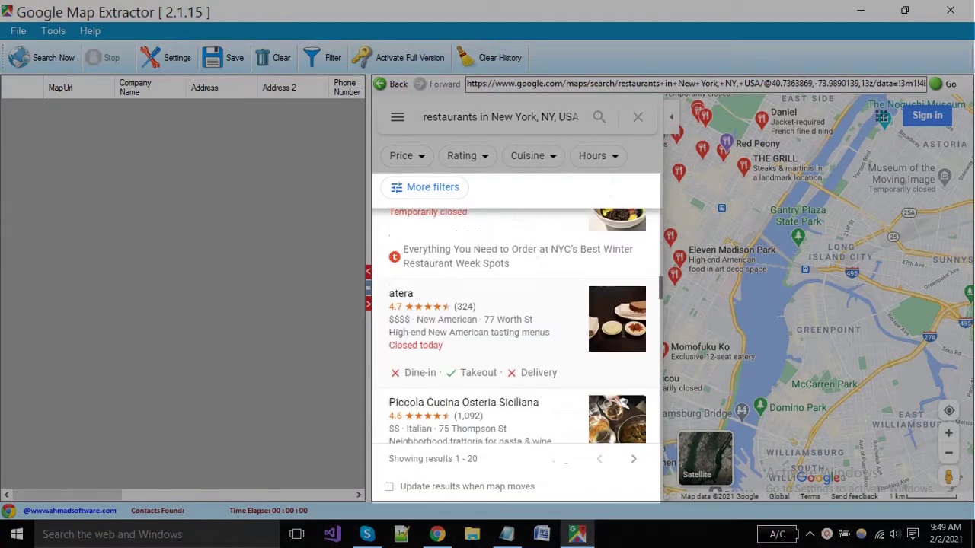
scroll(518, 328, "down", 10)
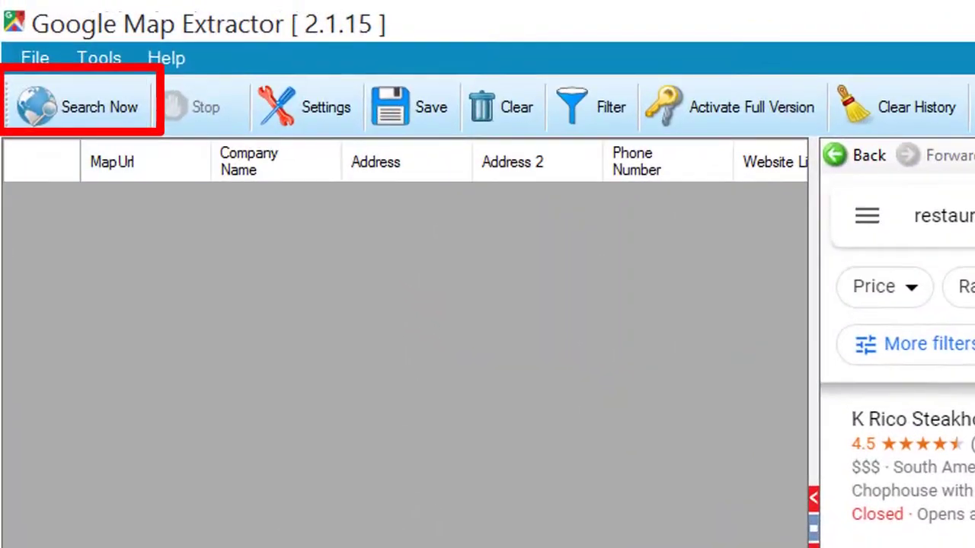
Extract the listed New York restaurants into the grid and stop the extraction partway through the results
left_click(84, 107)
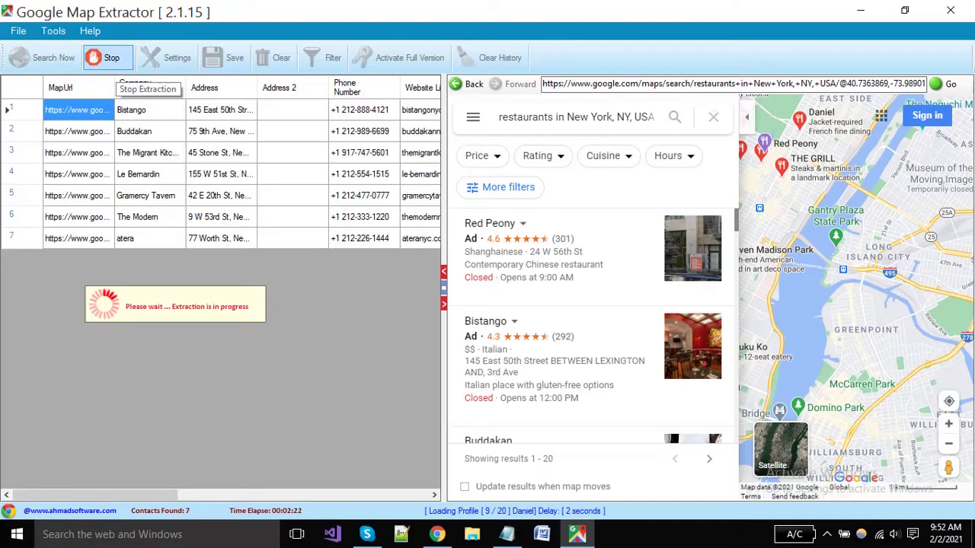
left_click(111, 61)
key("Return")
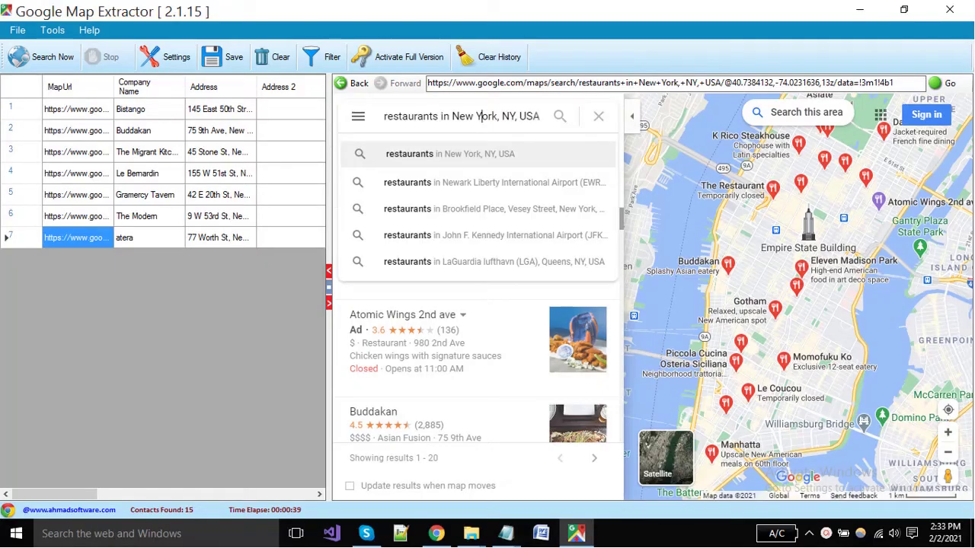
Replace the map search with "pizza hut near university heights, cocumbia heights, washington dc, USA" and run it
key("ctrl+a")
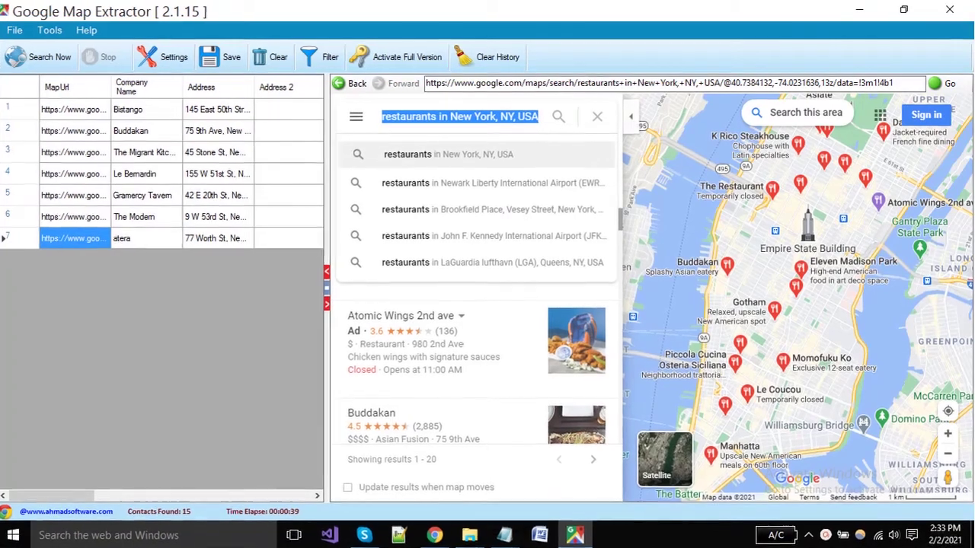
key("BackSpace")
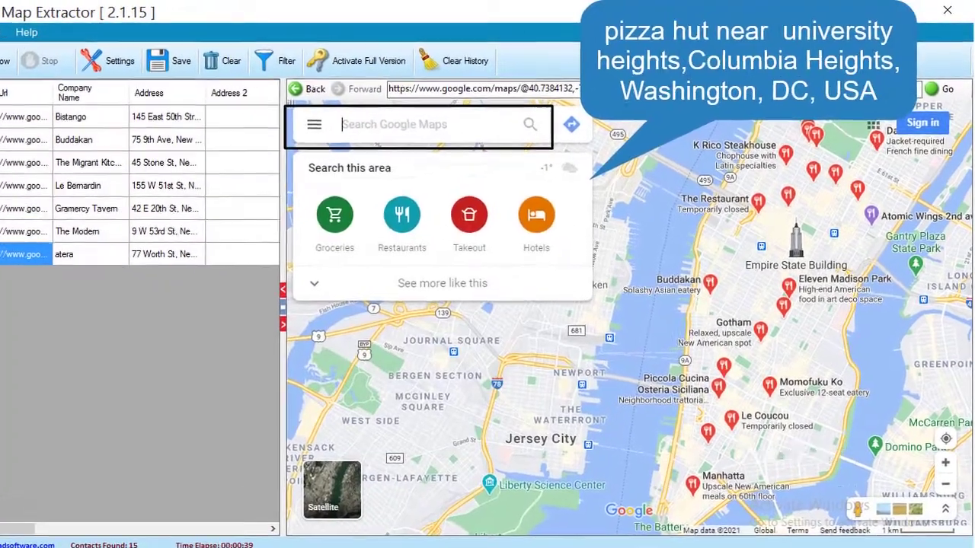
type("pi")
type("zza")
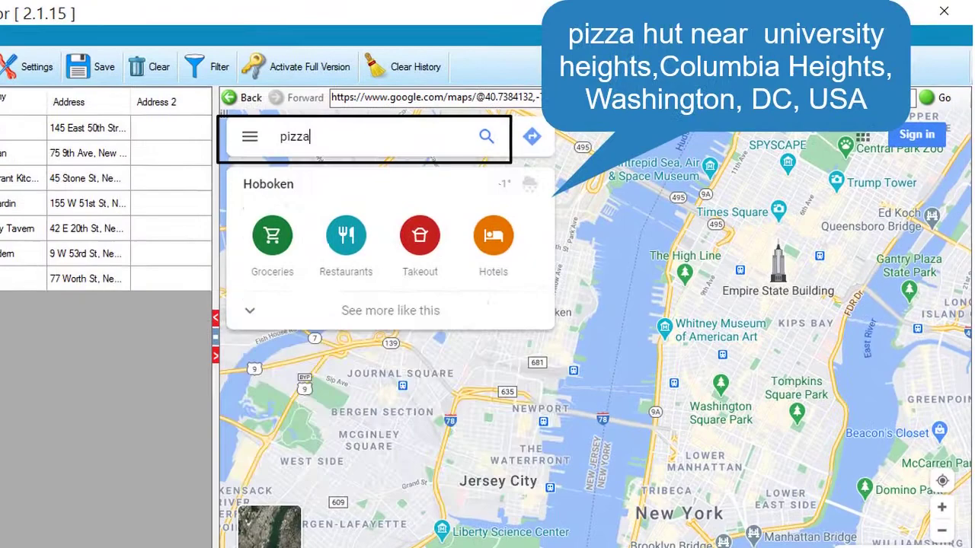
type(" hut")
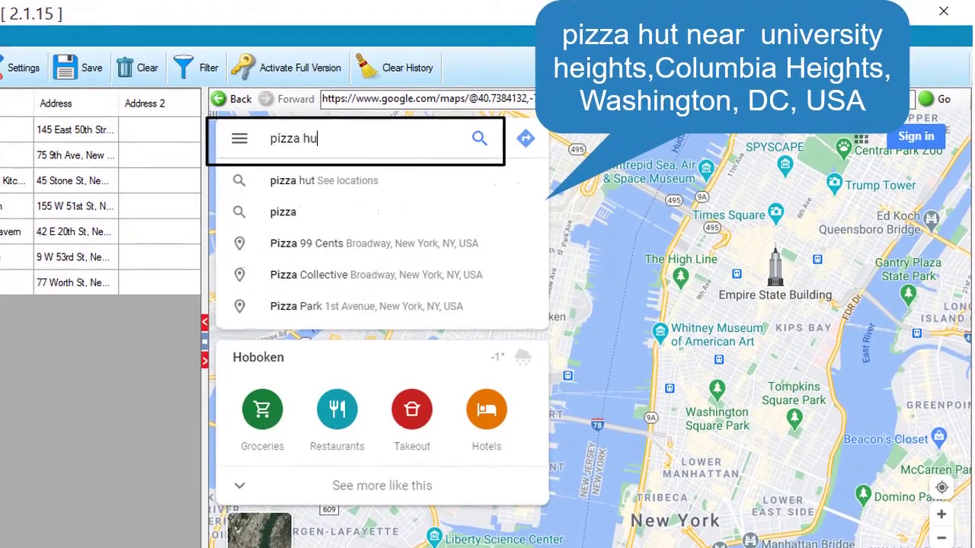
type(" near univ")
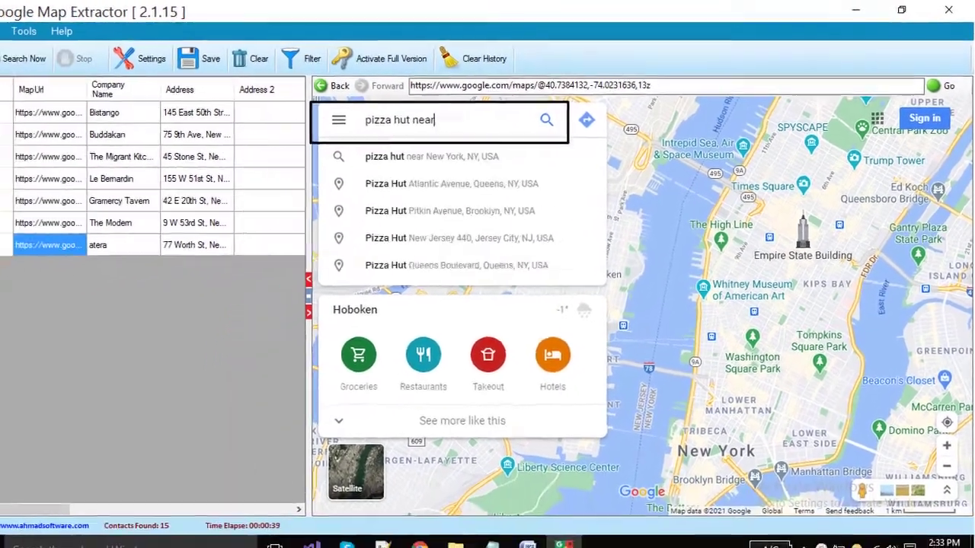
type("er")
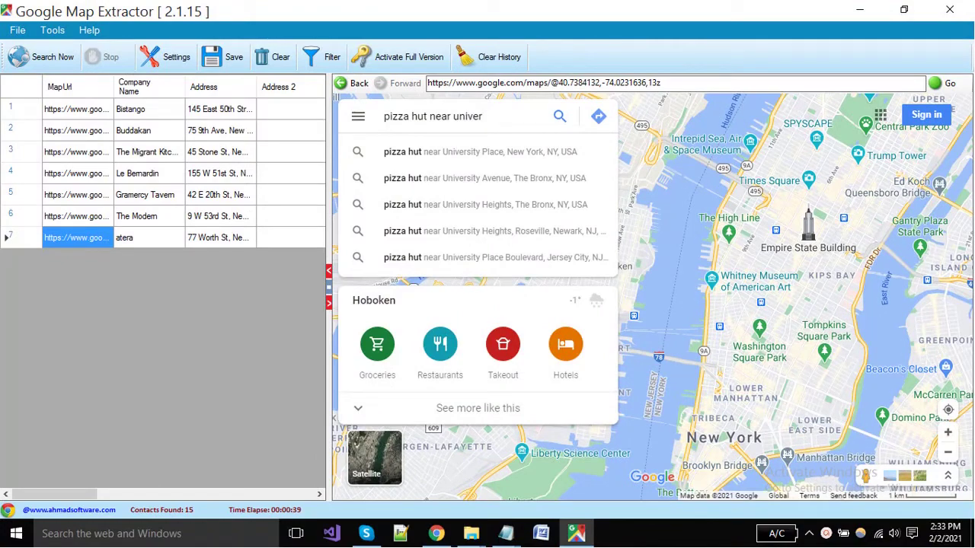
type("iity heigh")
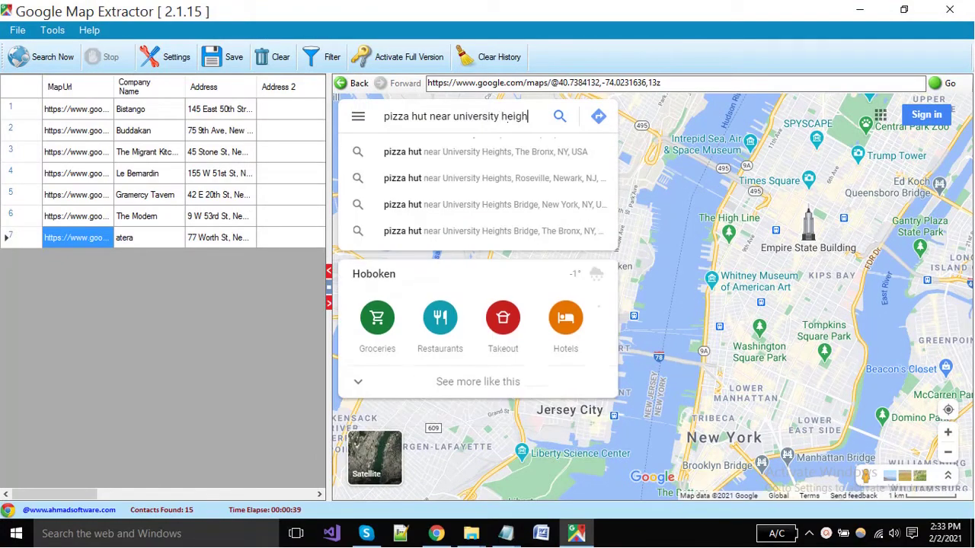
type("ts, cocumbi")
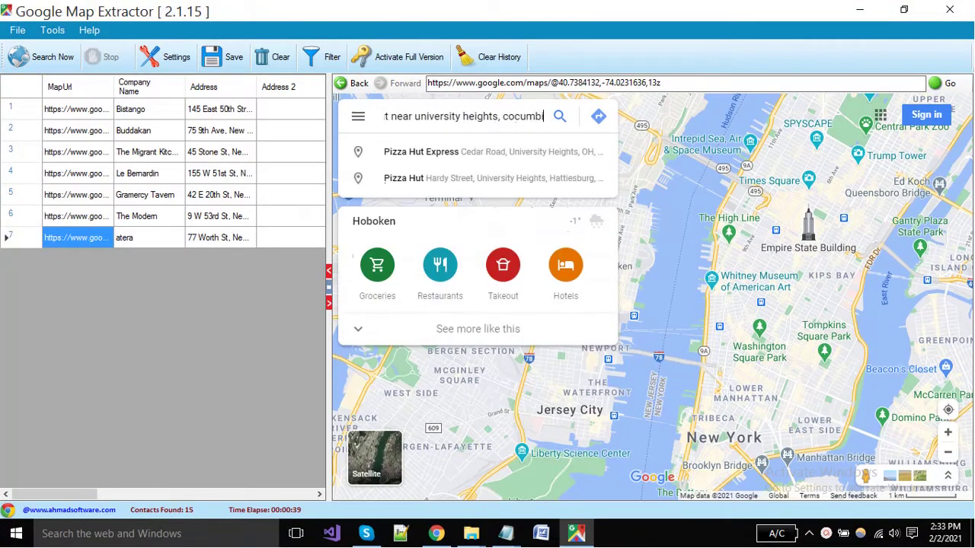
type("a heights,")
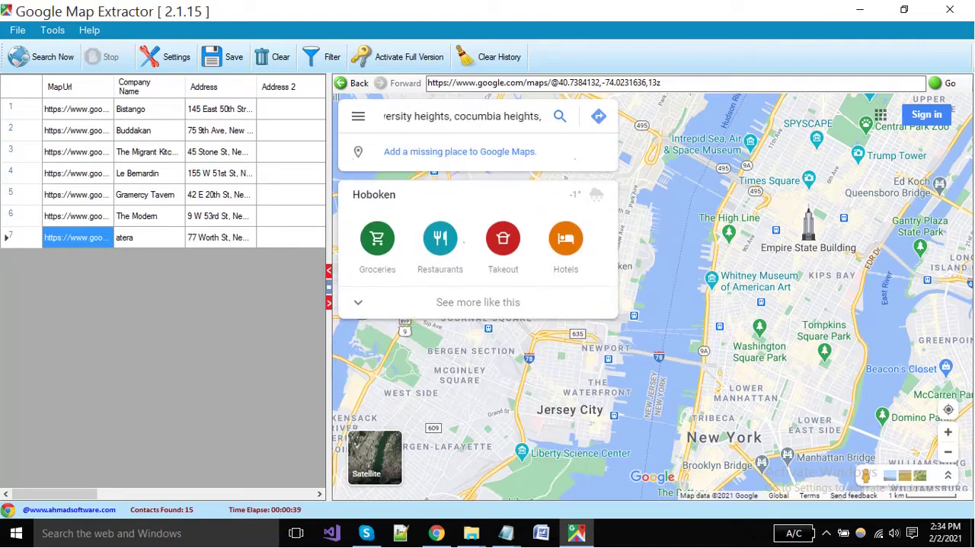
type(" washingt")
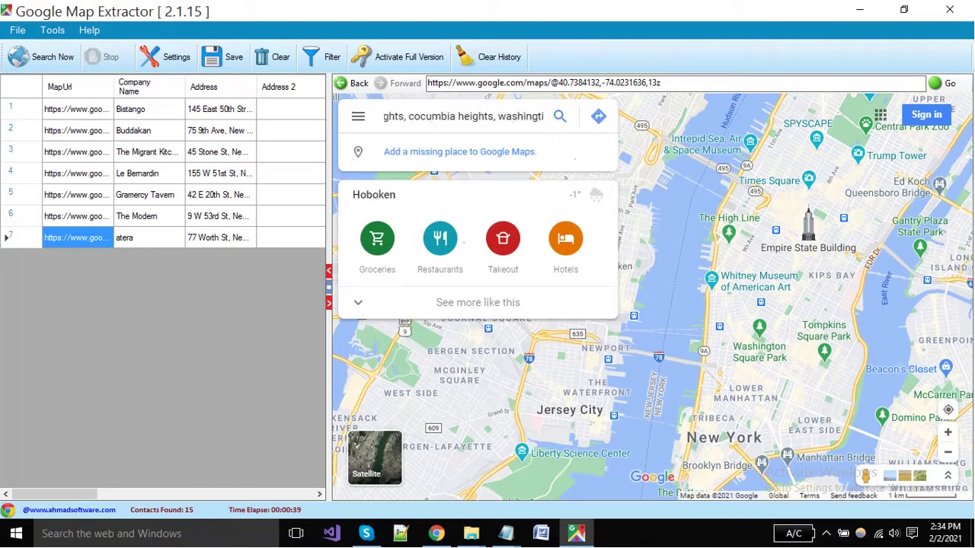
type("on dc, U")
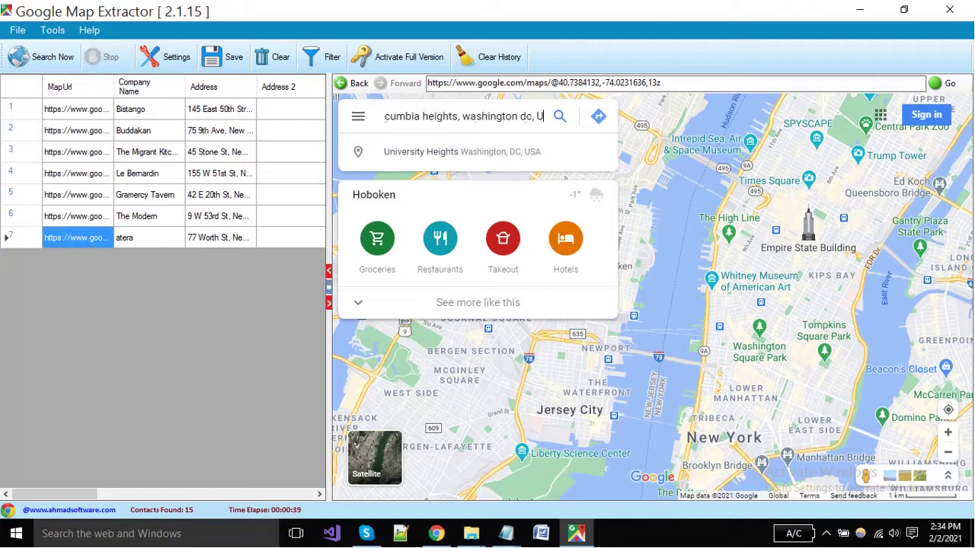
type("SA")
key("Return")
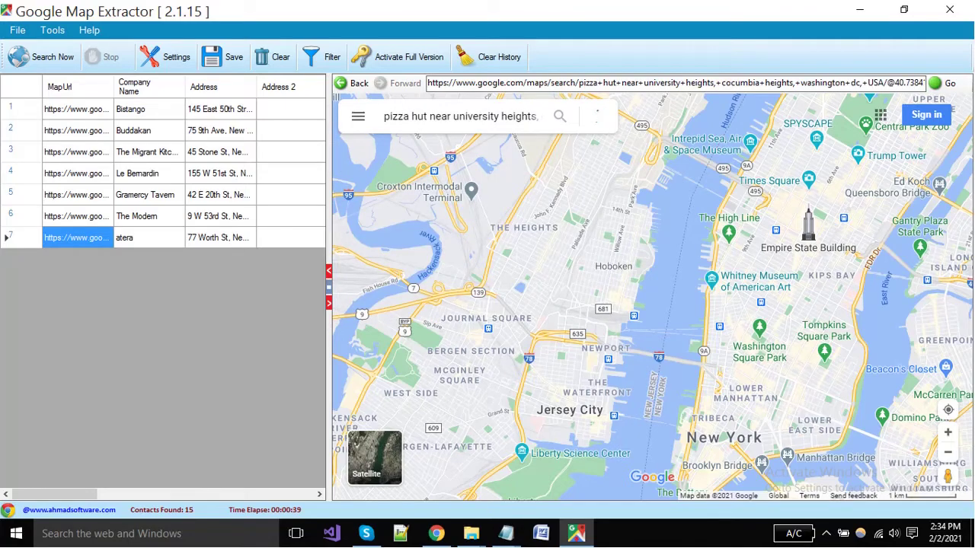
Extract the Pizza Hut search results into the grid and stop the extraction before all results are processed
scroll(477, 304, "down", 3)
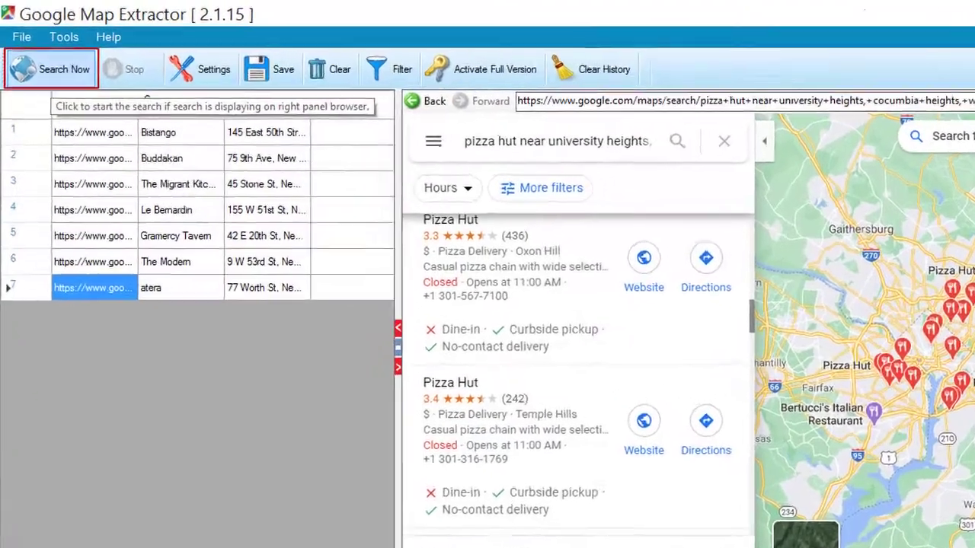
left_click(42, 57)
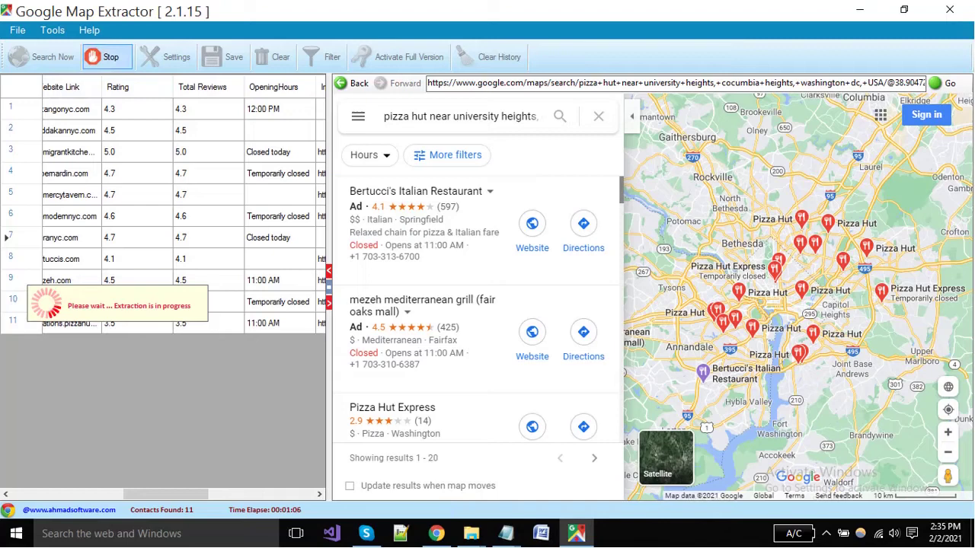
left_click(107, 56)
left_click(505, 318)
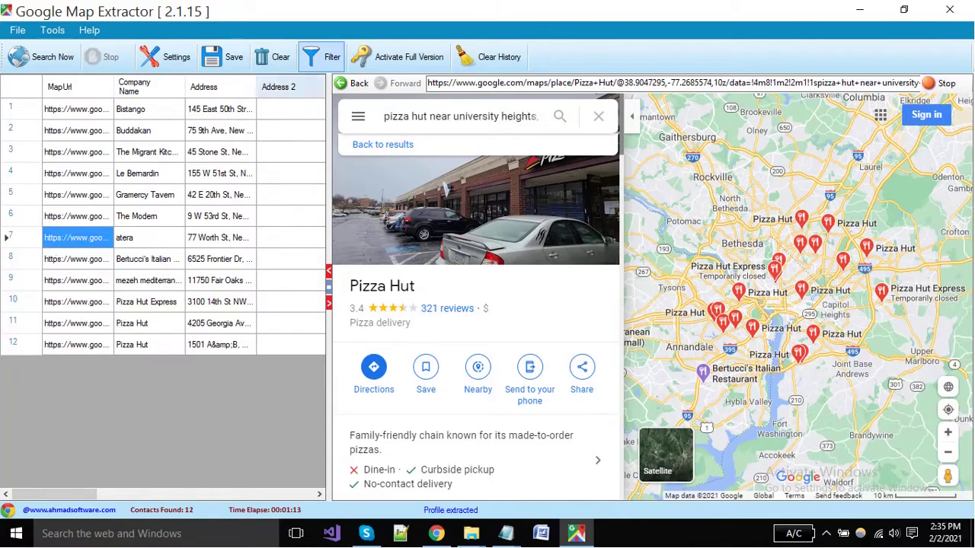
Filter out grid rows containing 5.0 in Total Reviews and rows with an empty Phone Number
left_click(323, 61)
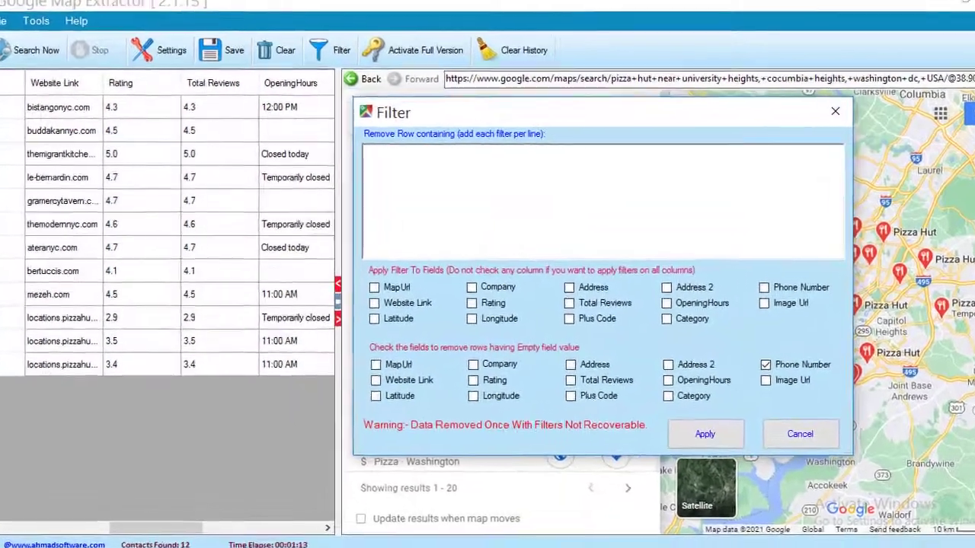
type("5.")
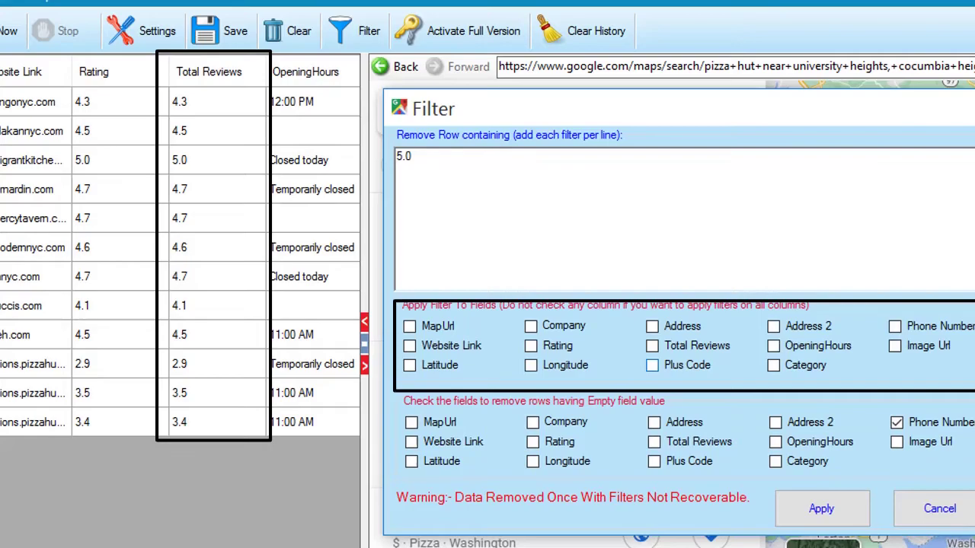
left_click(652, 346)
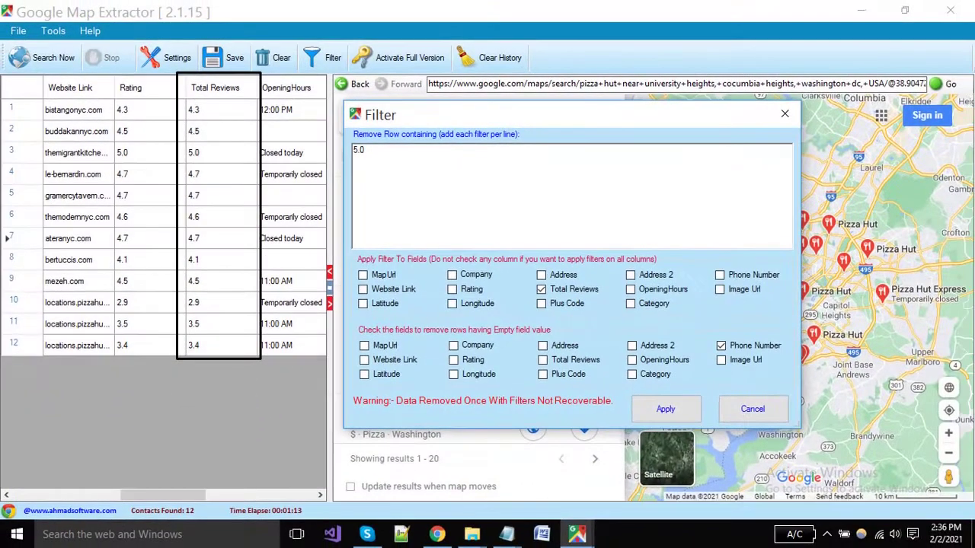
left_click(665, 409)
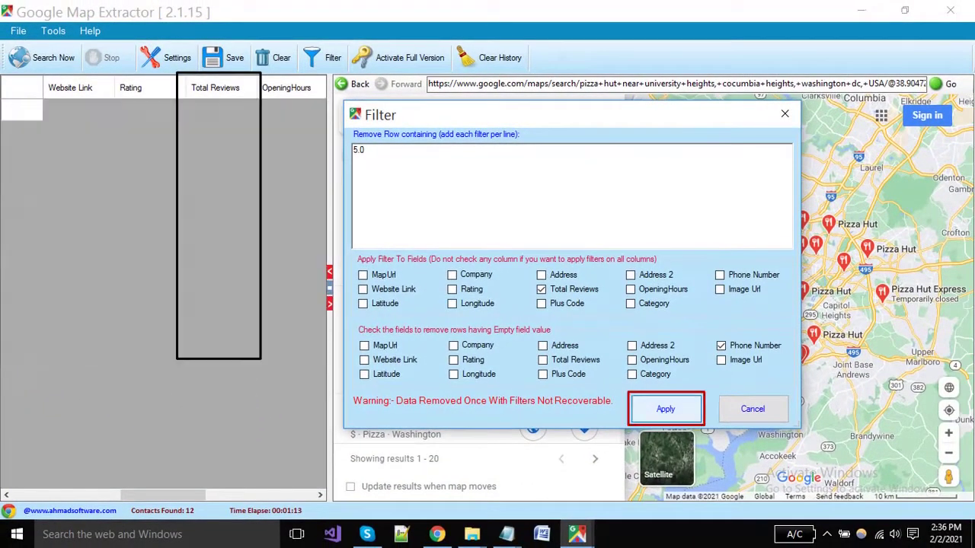
key("Return")
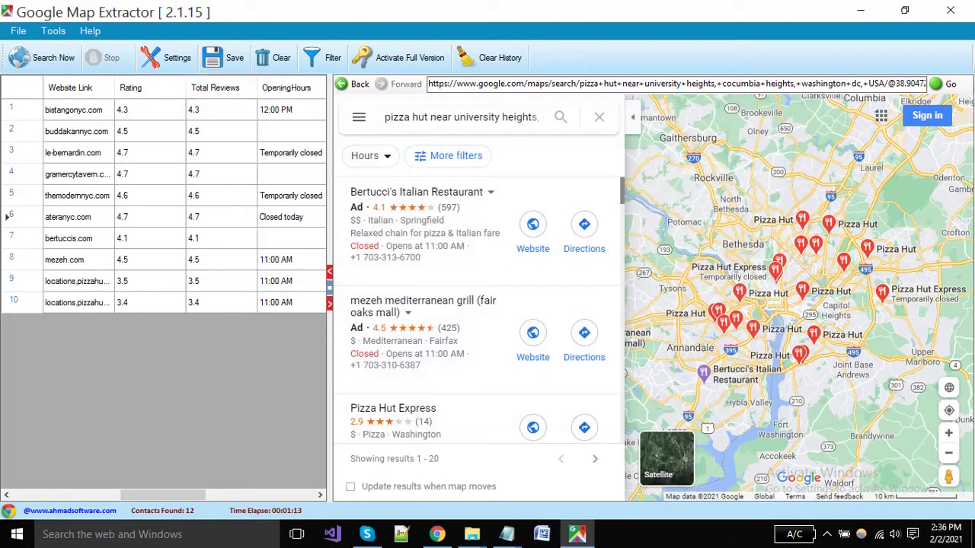
Filter out the grid rows with an empty Image Url and check that column in the remaining rows
scroll(163, 205, "right", 3)
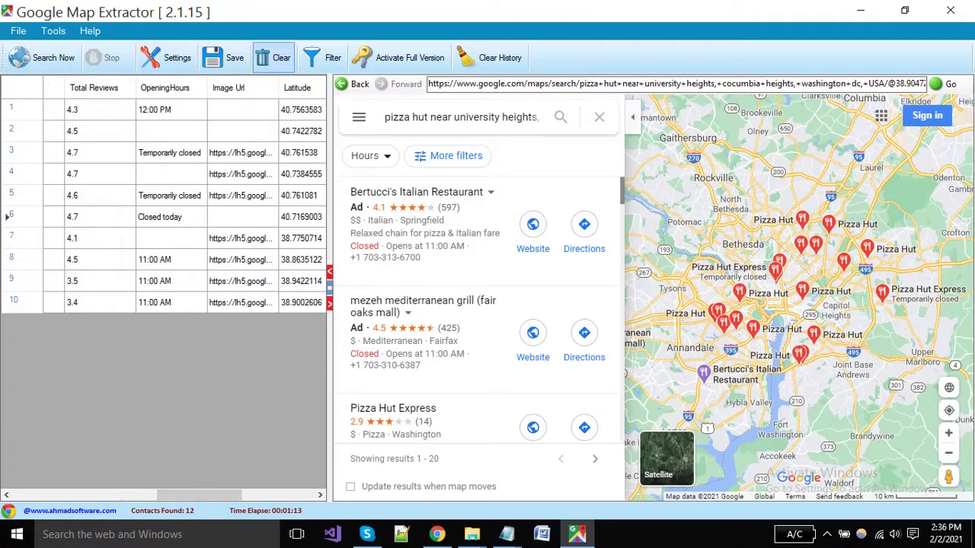
left_click(323, 57)
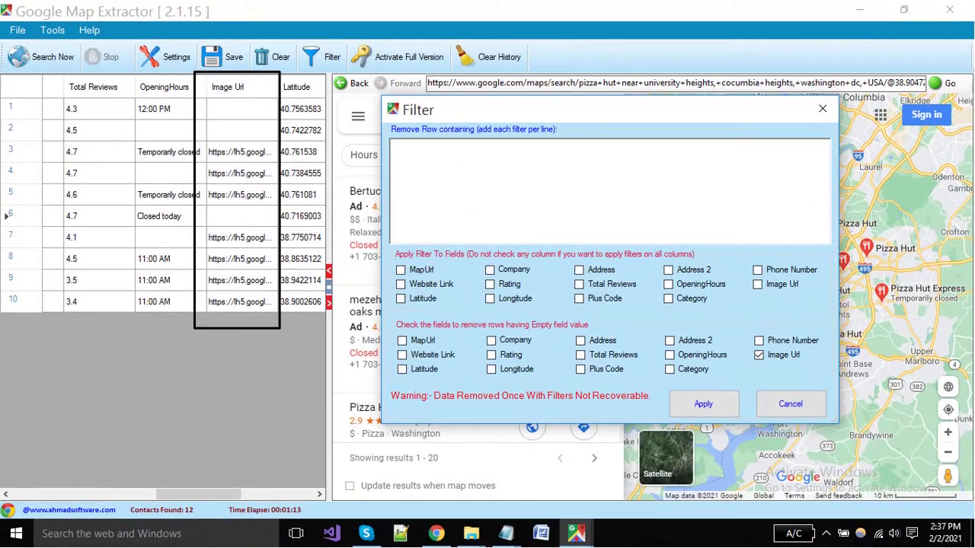
left_click(703, 404)
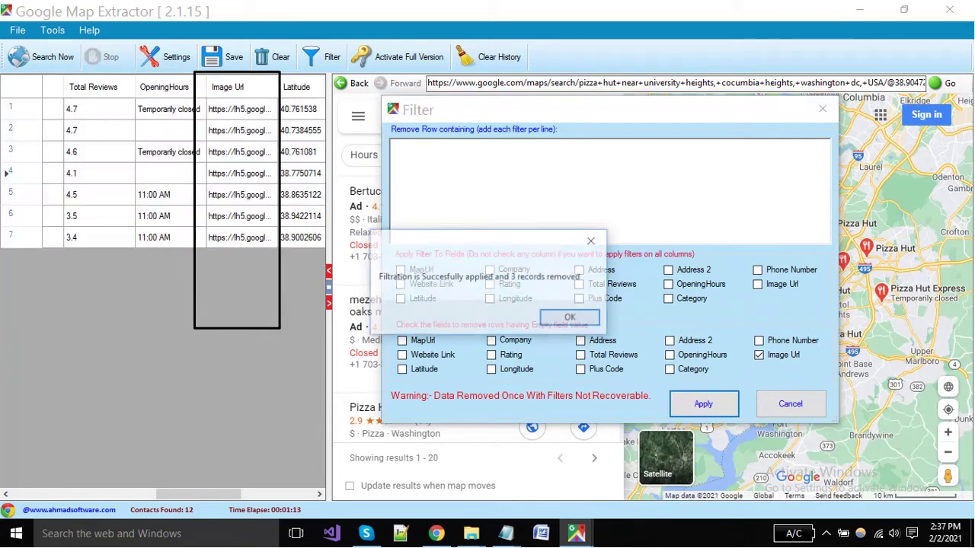
key("Return")
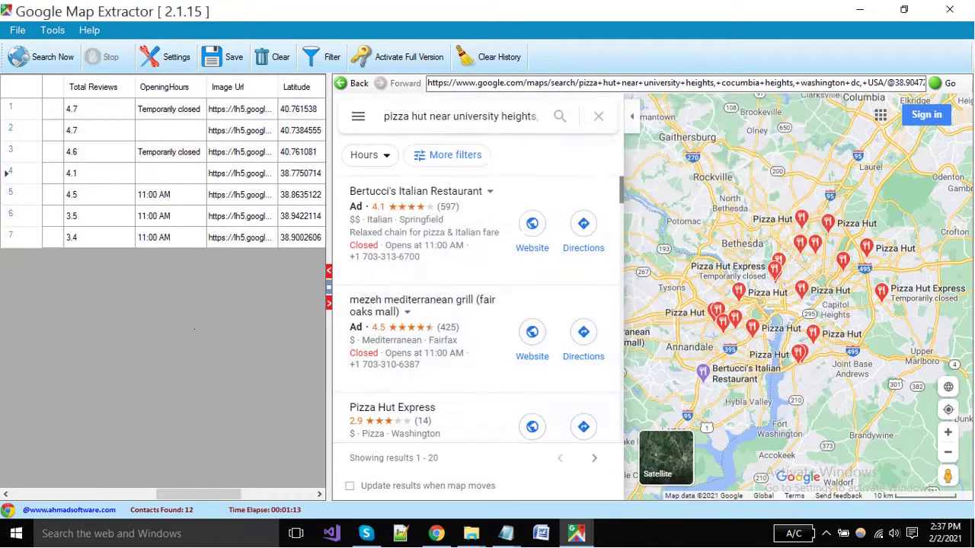
left_click_drag(240, 108, 240, 237)
left_click(240, 194)
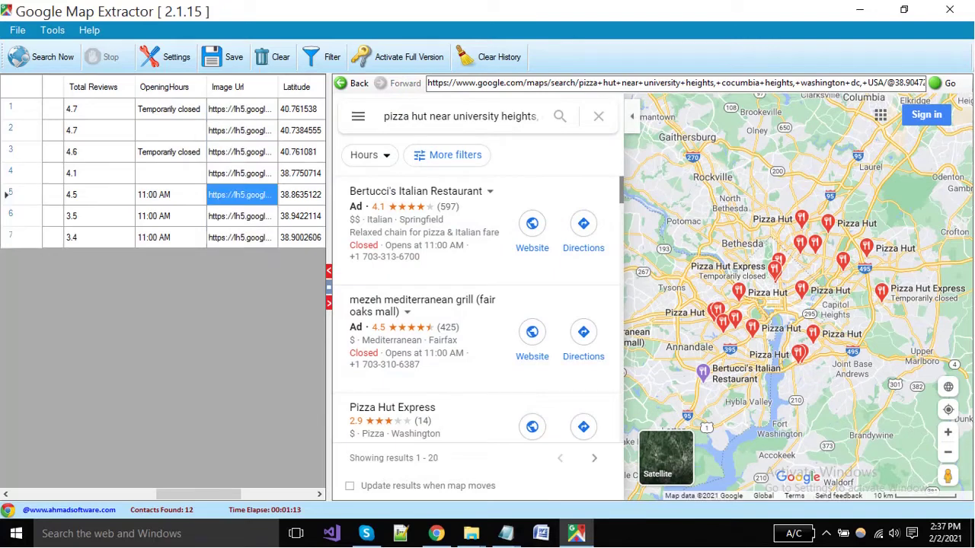
Review the extractor settings for auto-save, history and search delays, and close them without changing anything
scroll(163, 167, "left", 10)
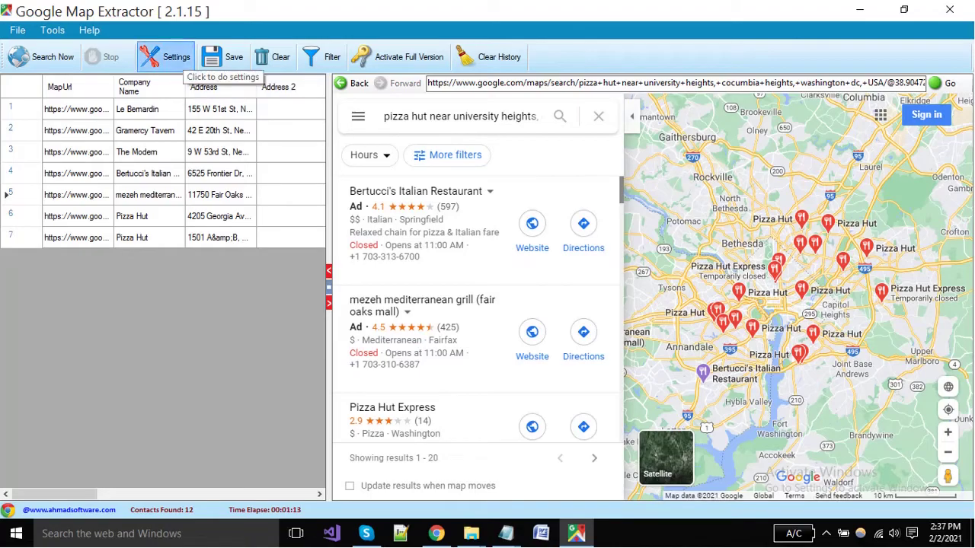
left_click(169, 58)
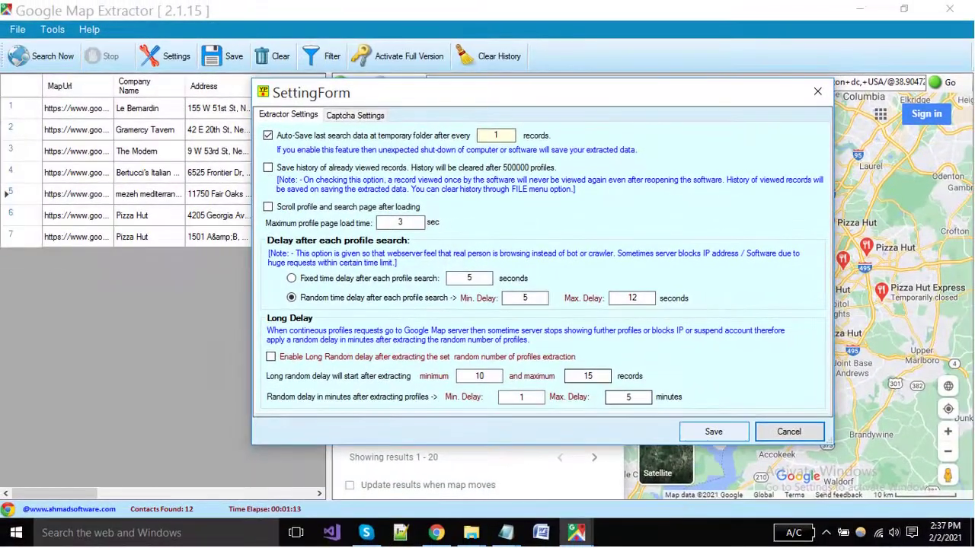
key("Escape")
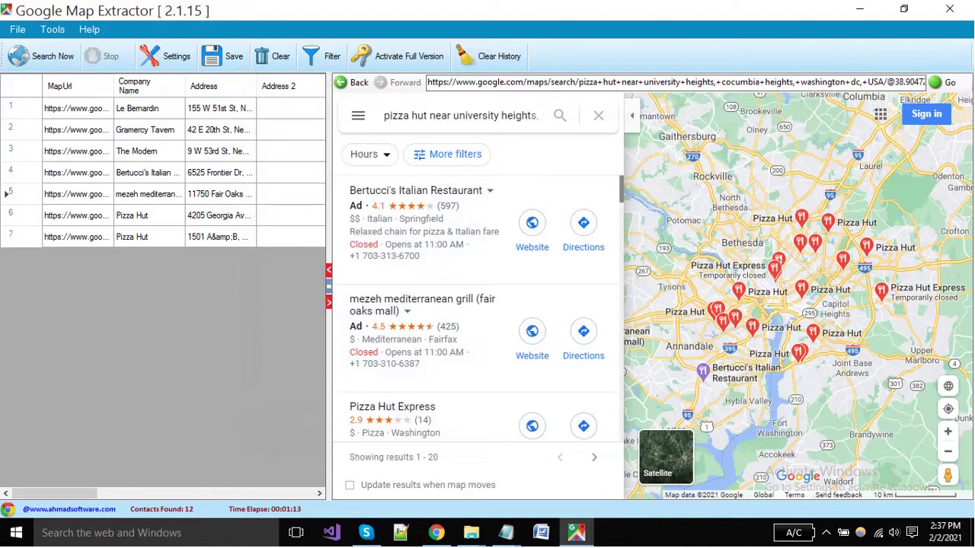
Start saving the filtered grid data to a file
left_click(222, 60)
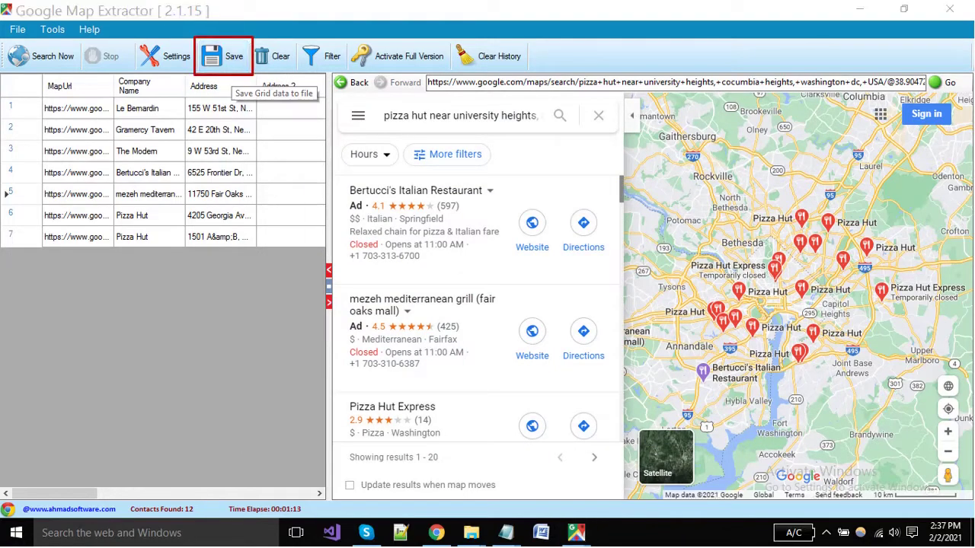